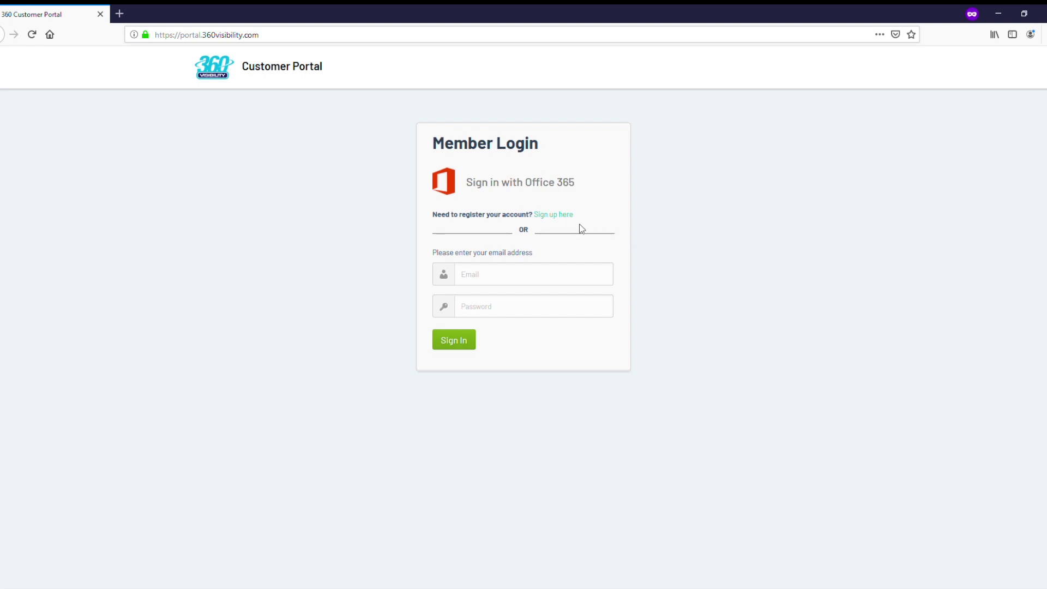
# Step: Start signing up with the Office 365 logon address and begin the not-a-robot check
pyautogui.click(552, 217)
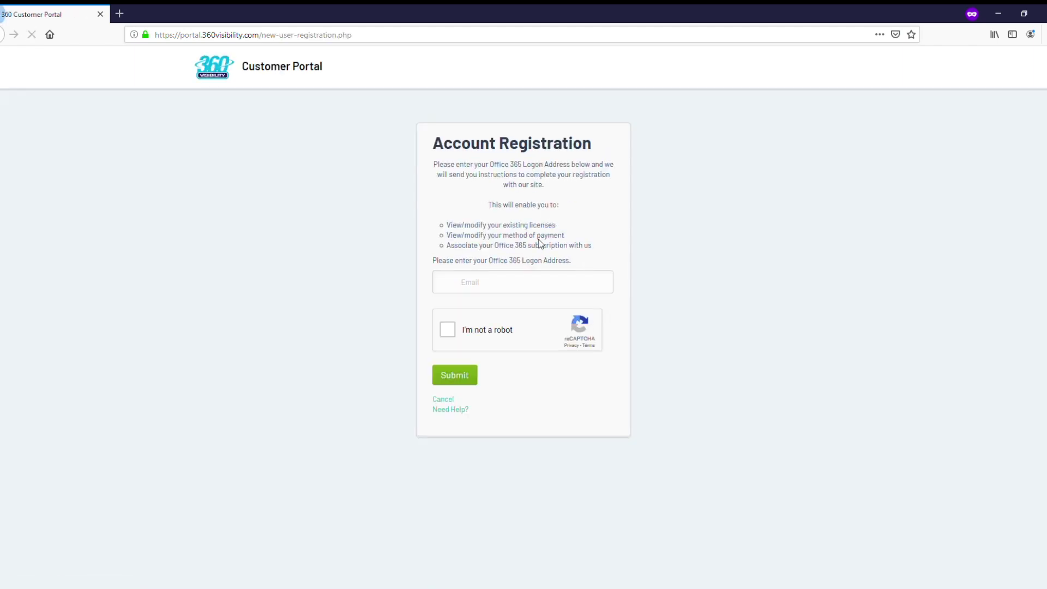
pyautogui.click(508, 282)
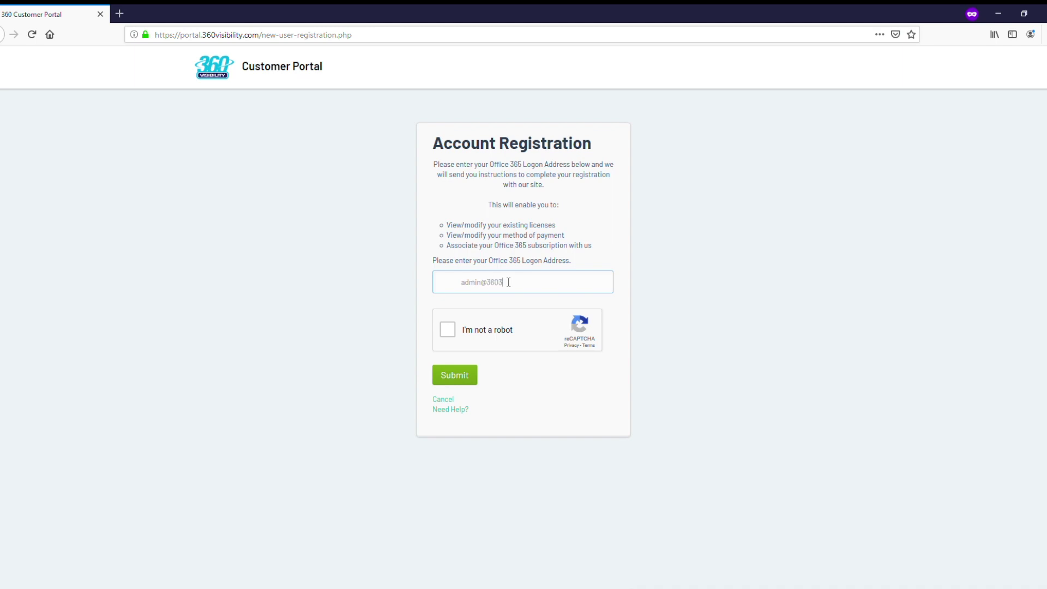
pyautogui.click(448, 331)
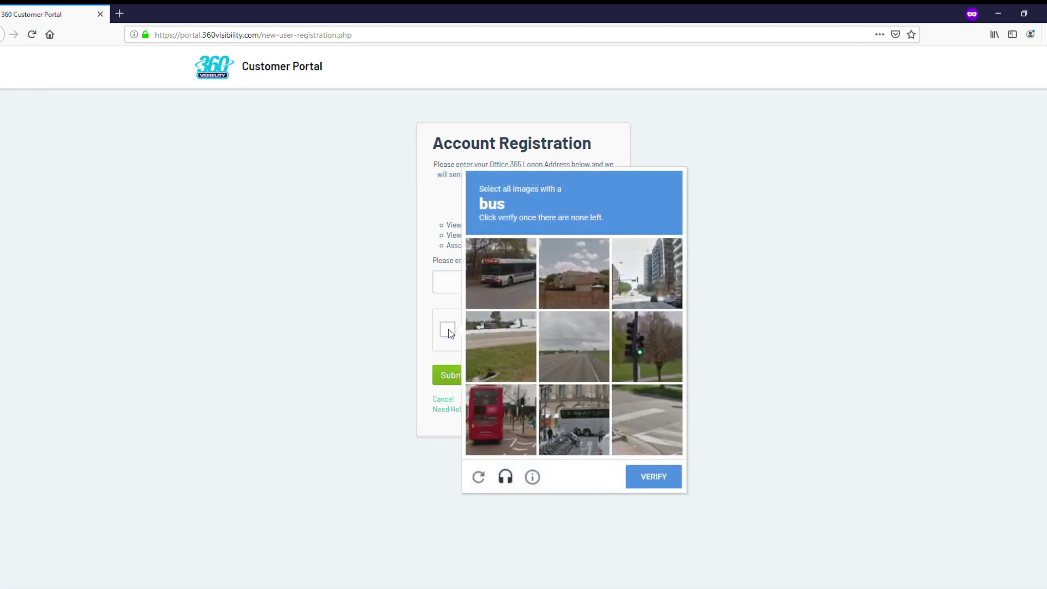
# Step: Pass the bus image challenge and submit the registration request
pyautogui.click(503, 282)
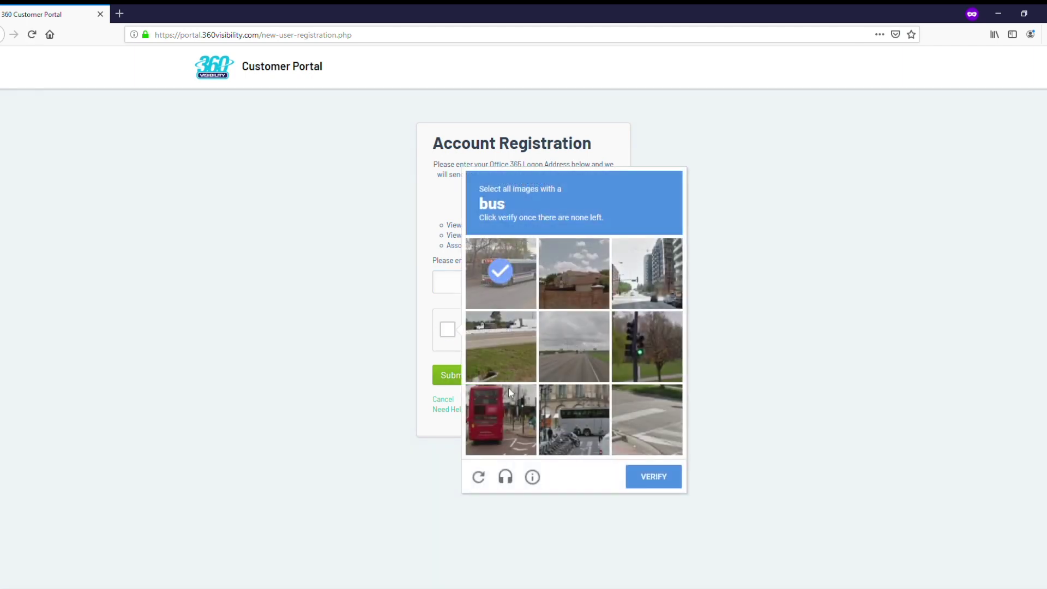
pyautogui.click(509, 405)
pyautogui.click(570, 415)
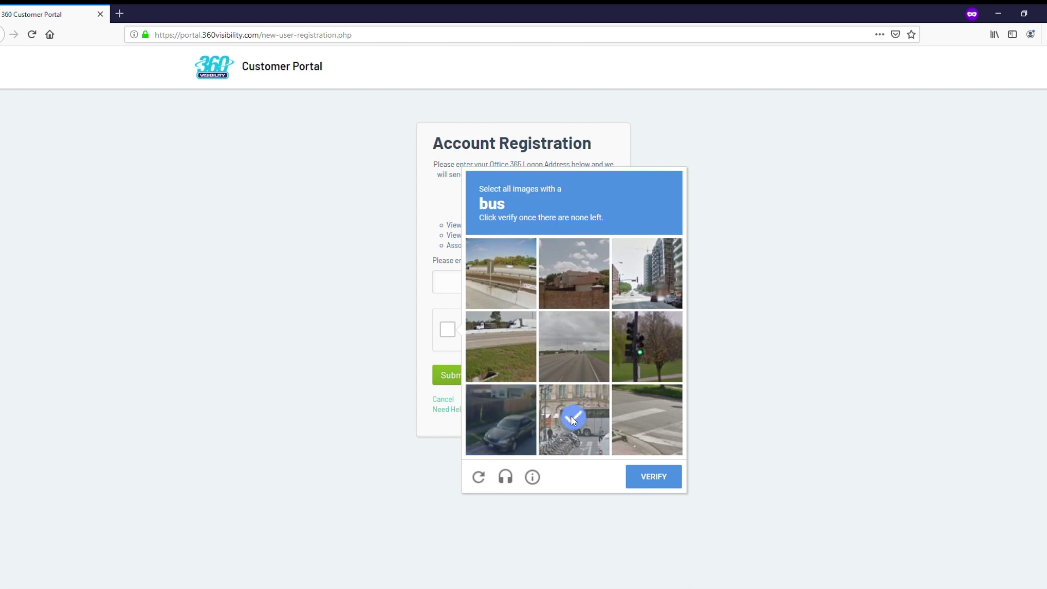
pyautogui.click(584, 430)
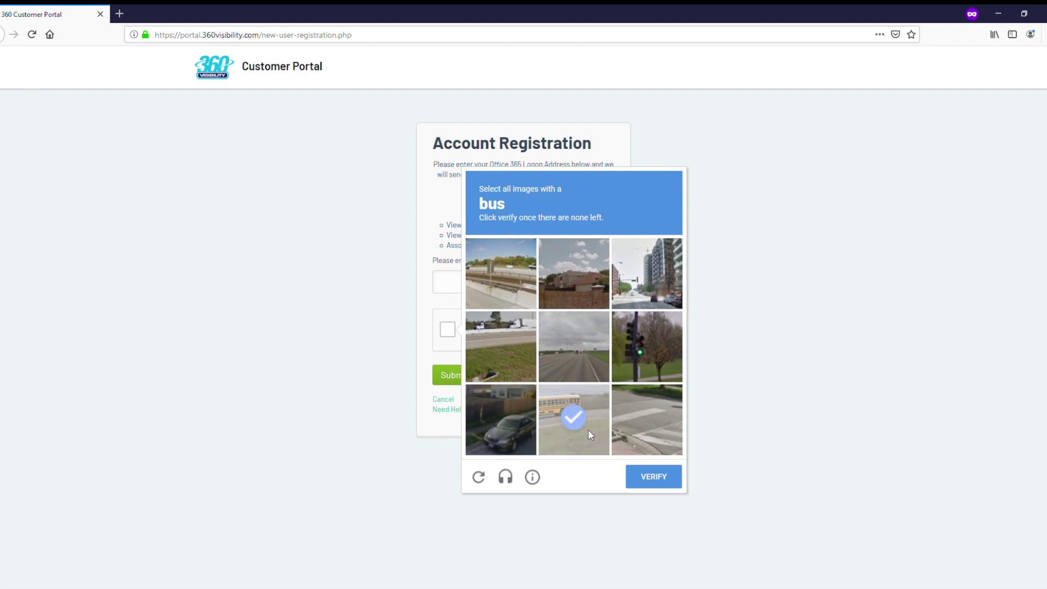
pyautogui.click(652, 478)
pyautogui.click(464, 378)
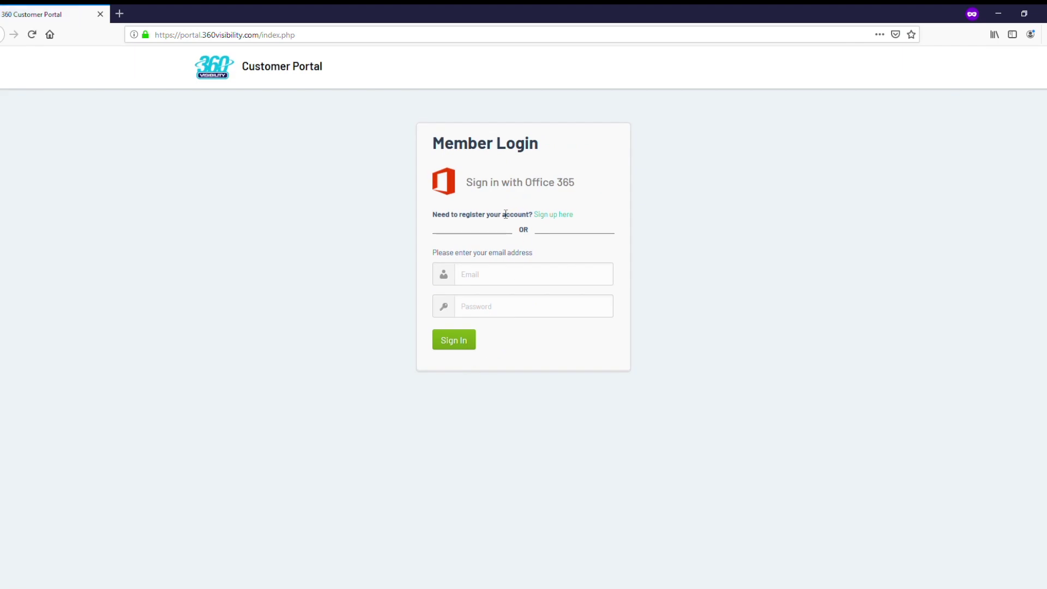
# Step: Sign in via Office 365 with the admin account and stay signed in
pyautogui.click(508, 185)
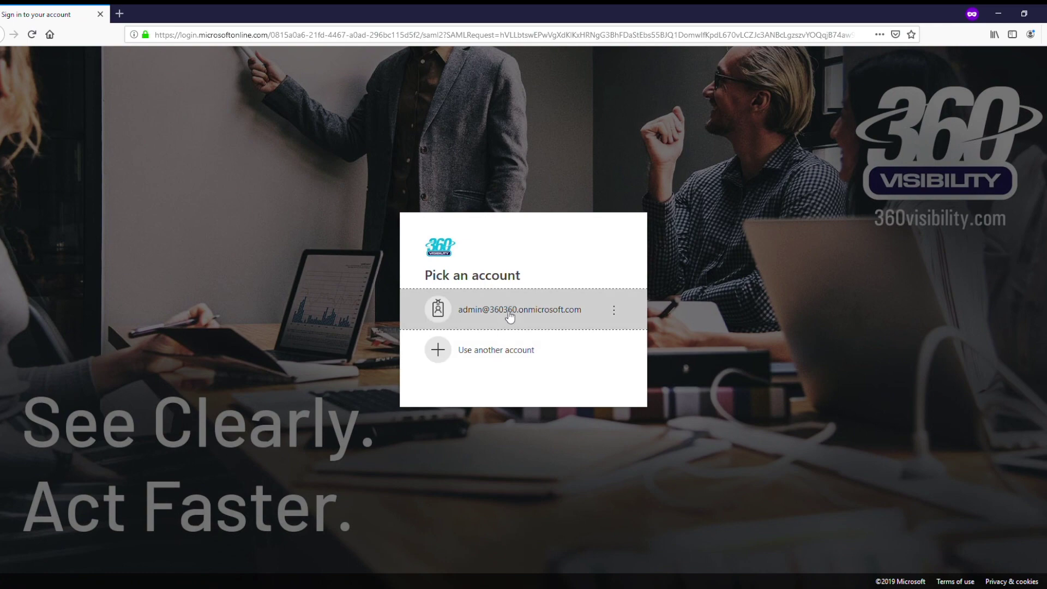
pyautogui.click(510, 315)
pyautogui.write('***')
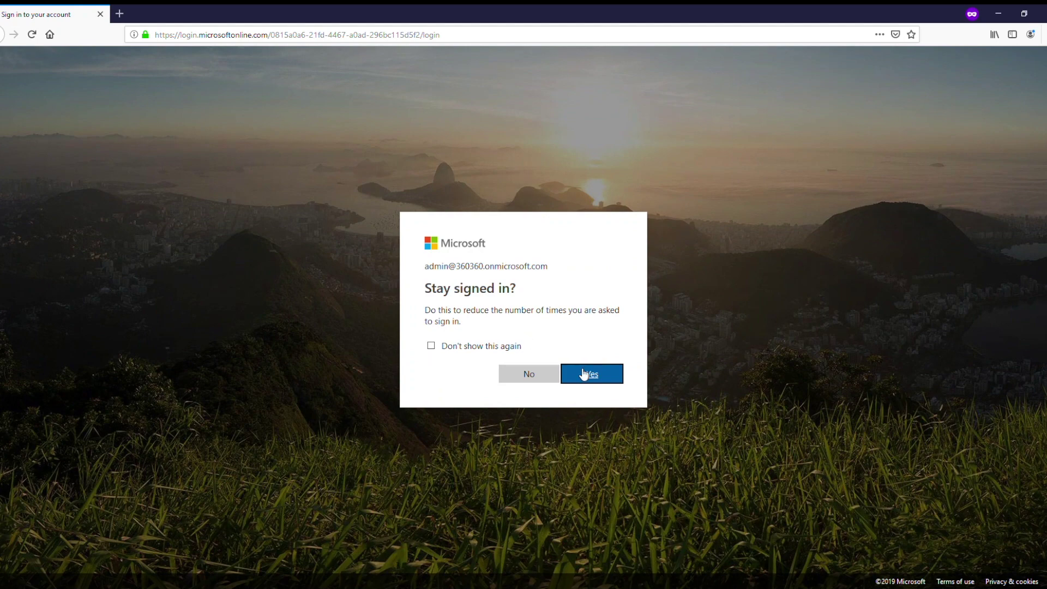
pyautogui.click(582, 373)
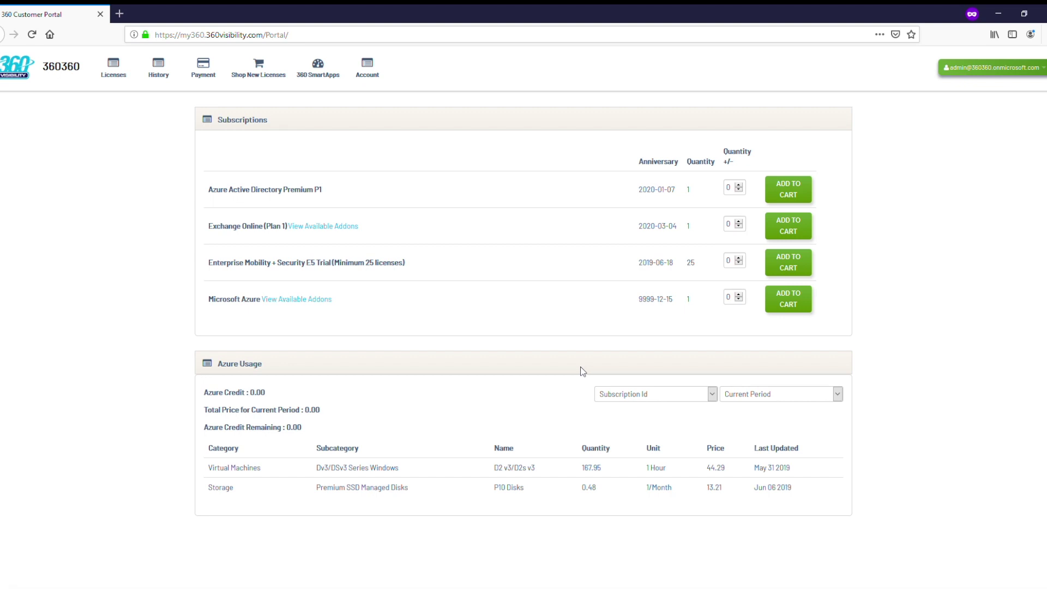
# Step: Pick a subscription for the Azure usage view and adjust the Exchange Online quantity
pyautogui.click(712, 396)
pyautogui.click(738, 221)
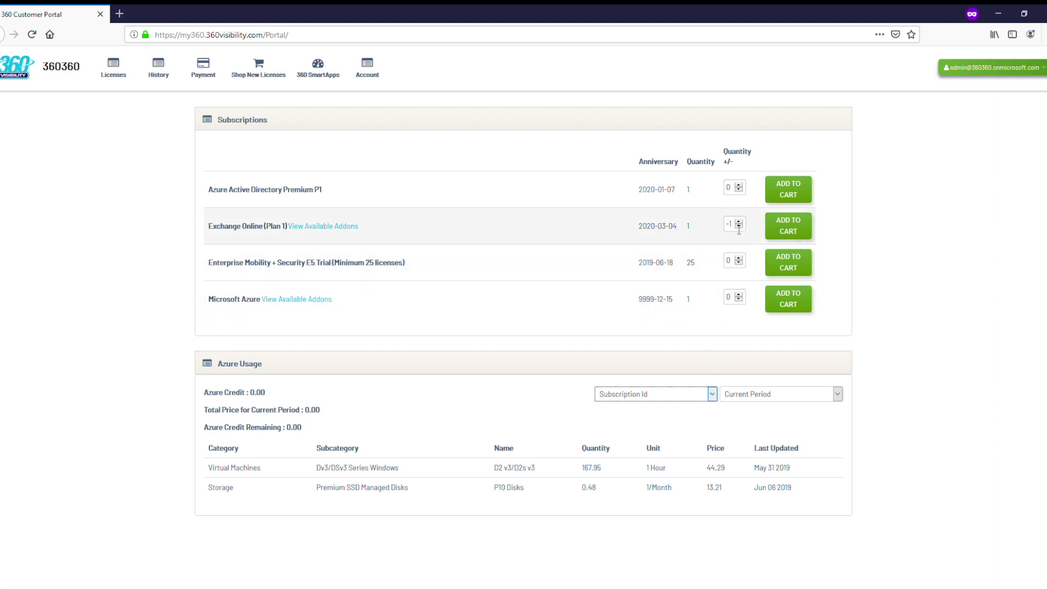
# Step: Add Exchange Online (Plan 1) to the shopping cart
pyautogui.click(738, 227)
pyautogui.click(785, 231)
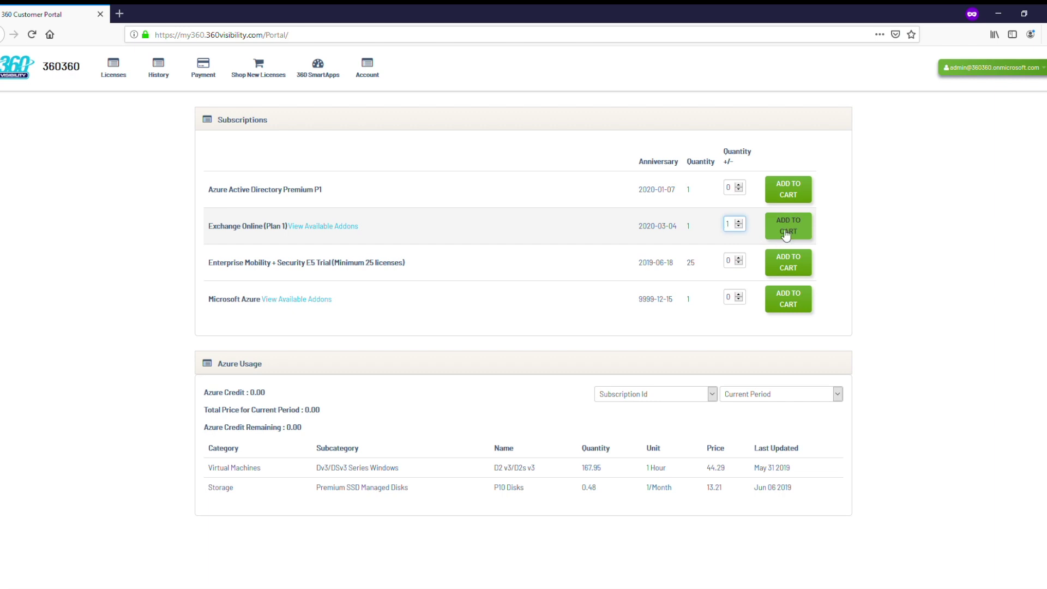
pyautogui.click(786, 232)
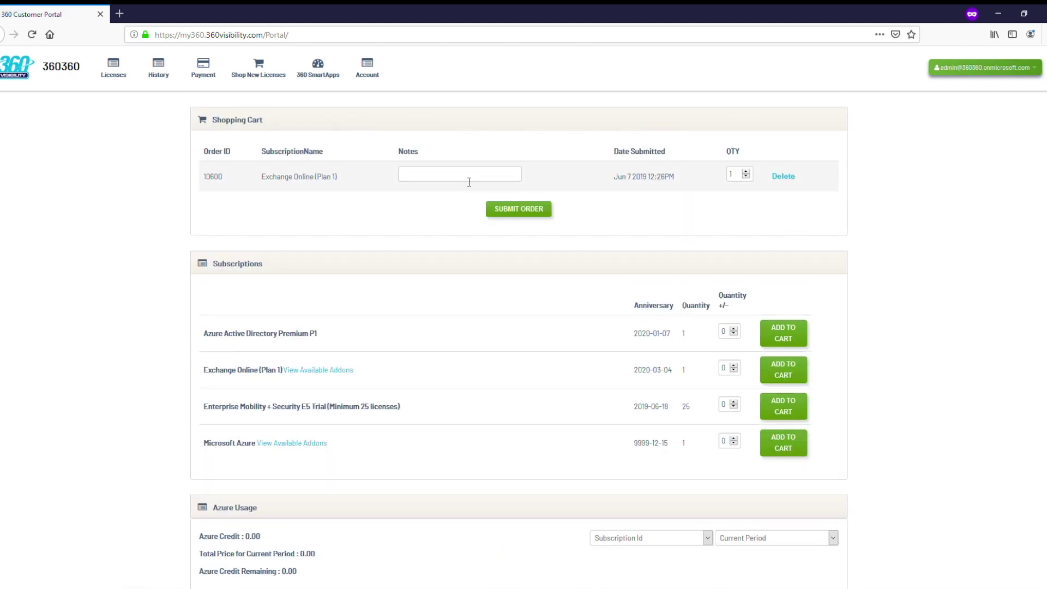
# Step: Submit the order with the note 'For test user' and refresh the Licenses list
pyautogui.click(469, 182)
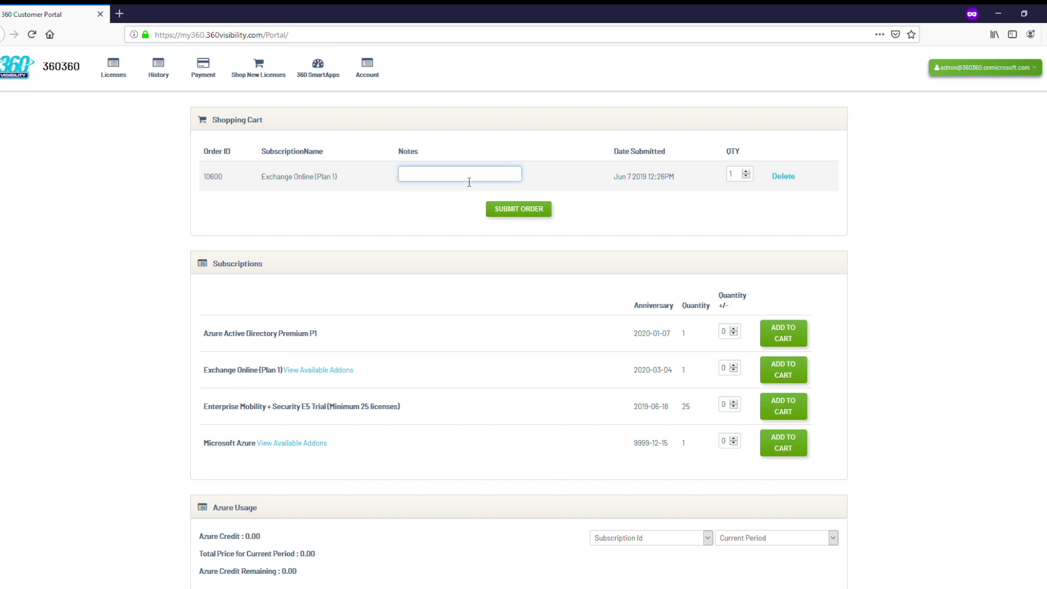
pyautogui.write('or t')
pyautogui.write('est')
pyautogui.write(' user')
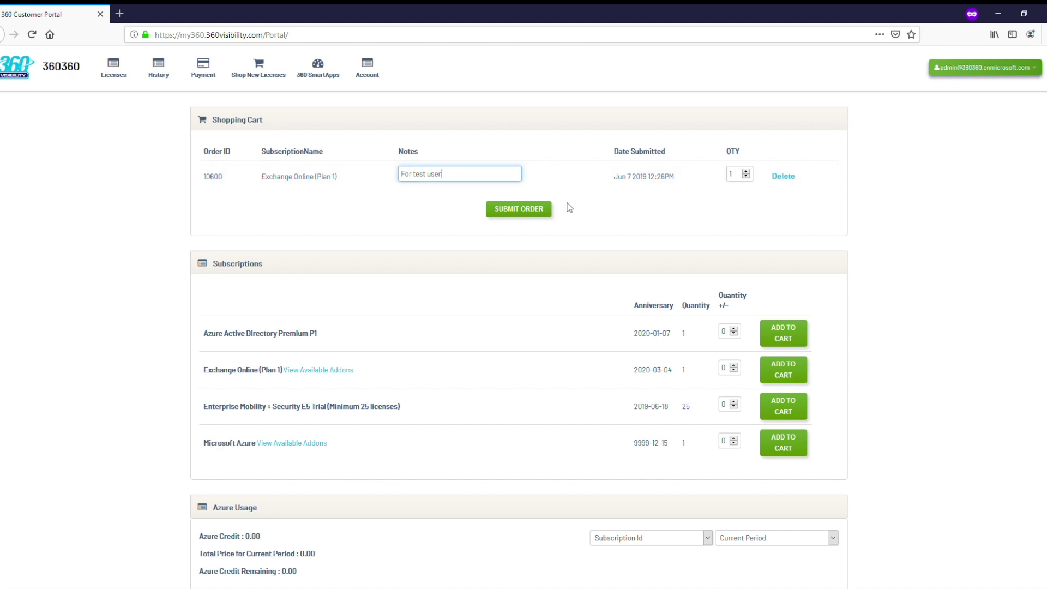
pyautogui.click(518, 216)
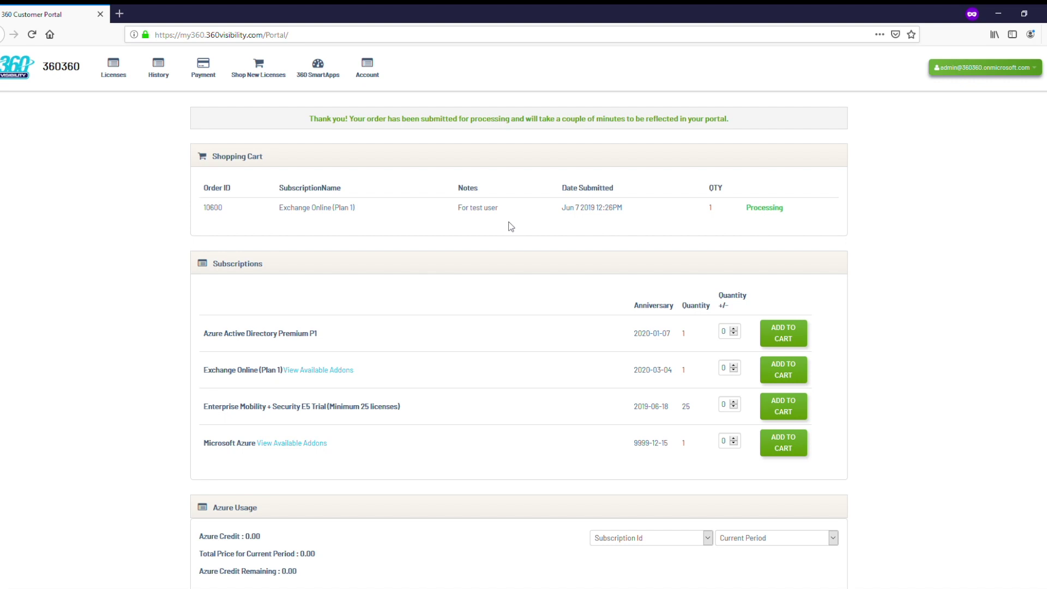
pyautogui.click(31, 34)
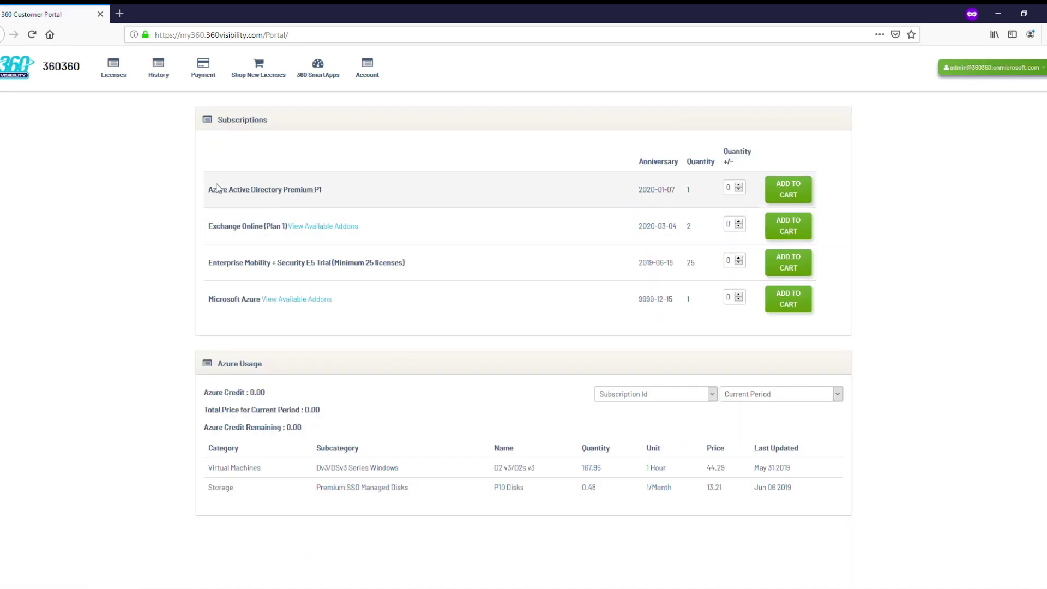
# Step: Filter the transaction history by 'test user' to show only order 10600
pyautogui.click(166, 82)
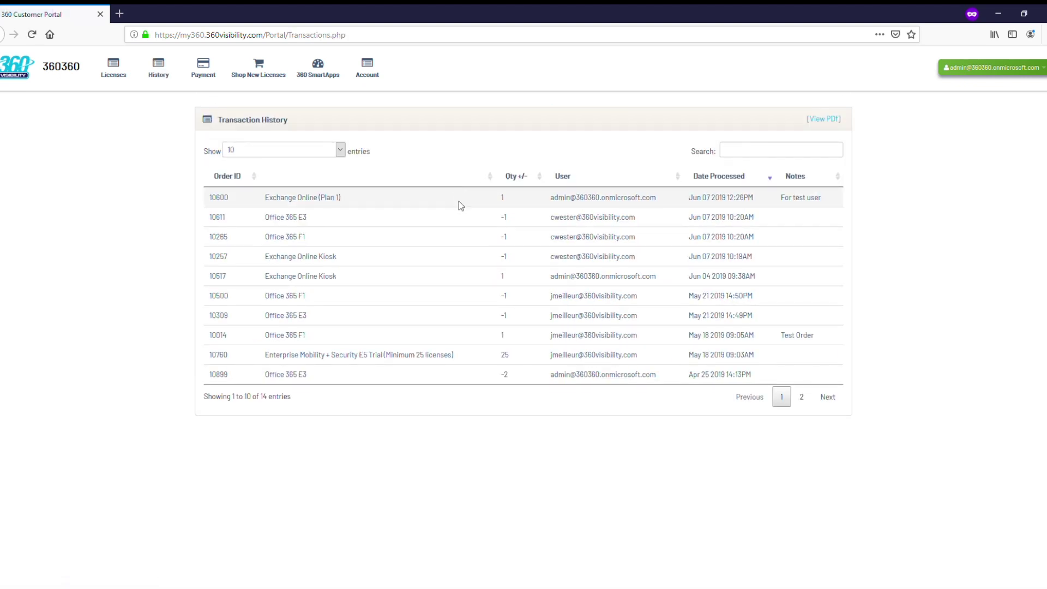
pyautogui.click(736, 156)
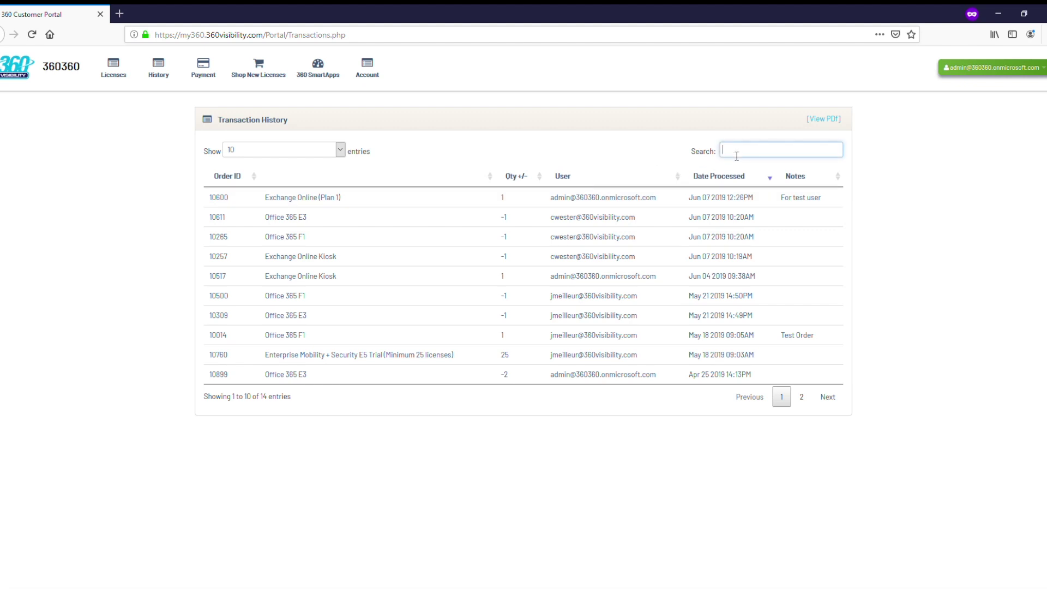
pyautogui.write('t')
pyautogui.write('est user')
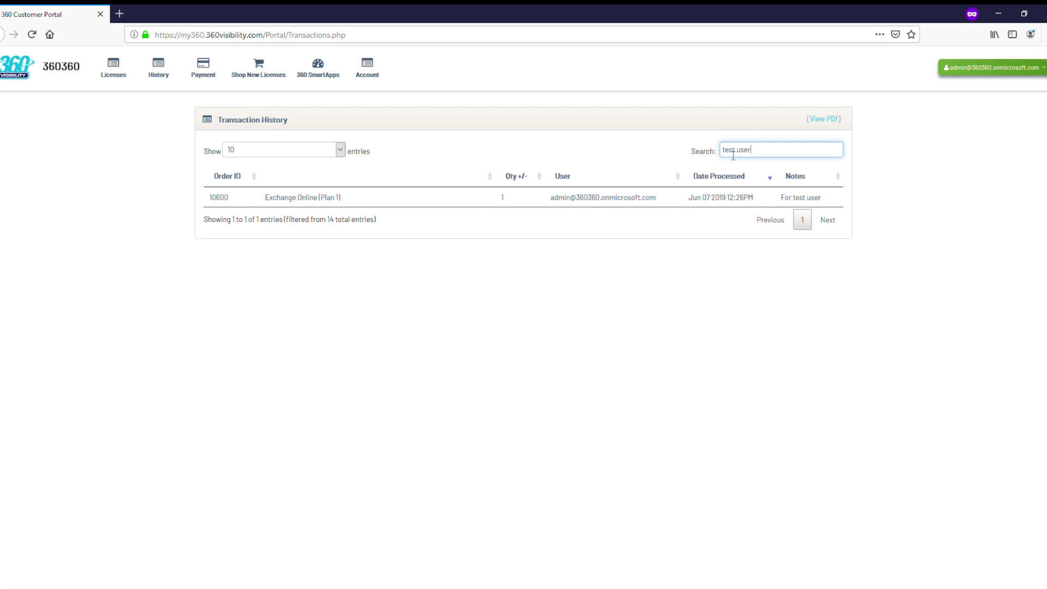
# Step: View the add-card Payment page, then the New Licenses catalog of 120 licenses
pyautogui.click(210, 79)
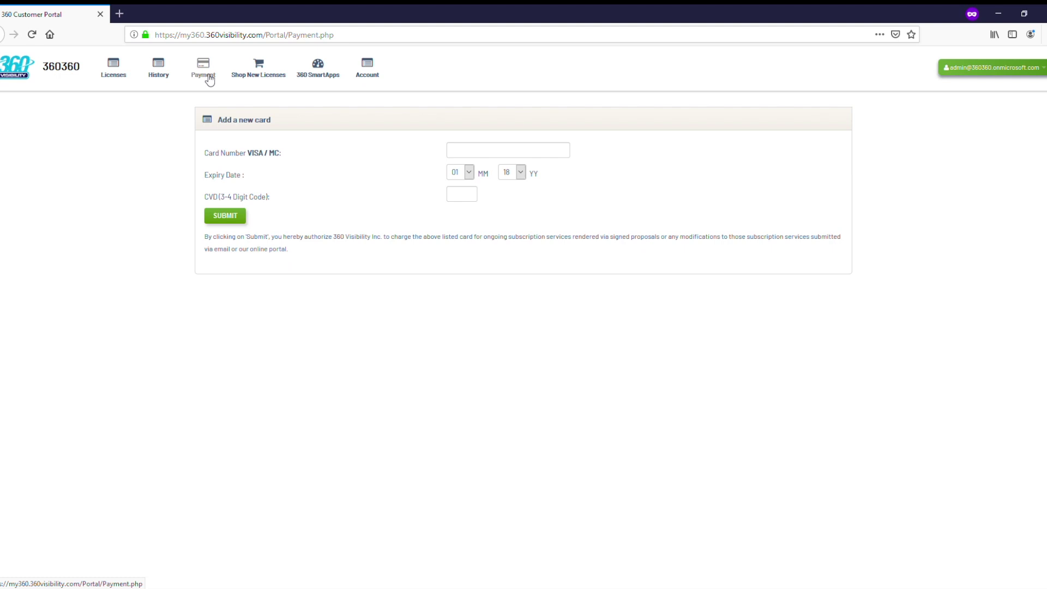
pyautogui.click(262, 76)
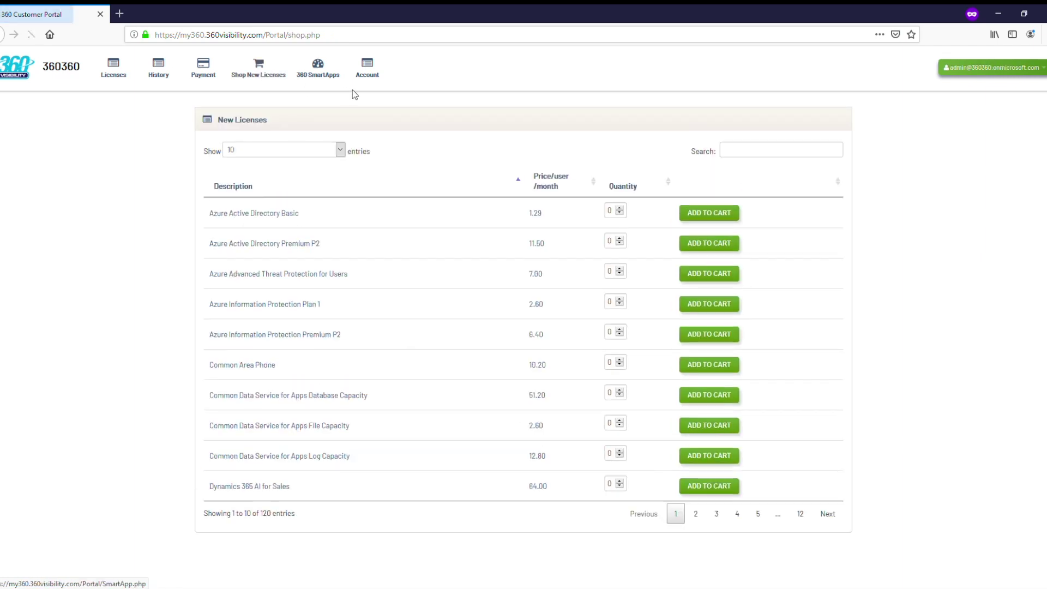
# Step: Search 'e3', add two Office 365 E3 licenses, delete them, then view Online Agreements
pyautogui.click(736, 152)
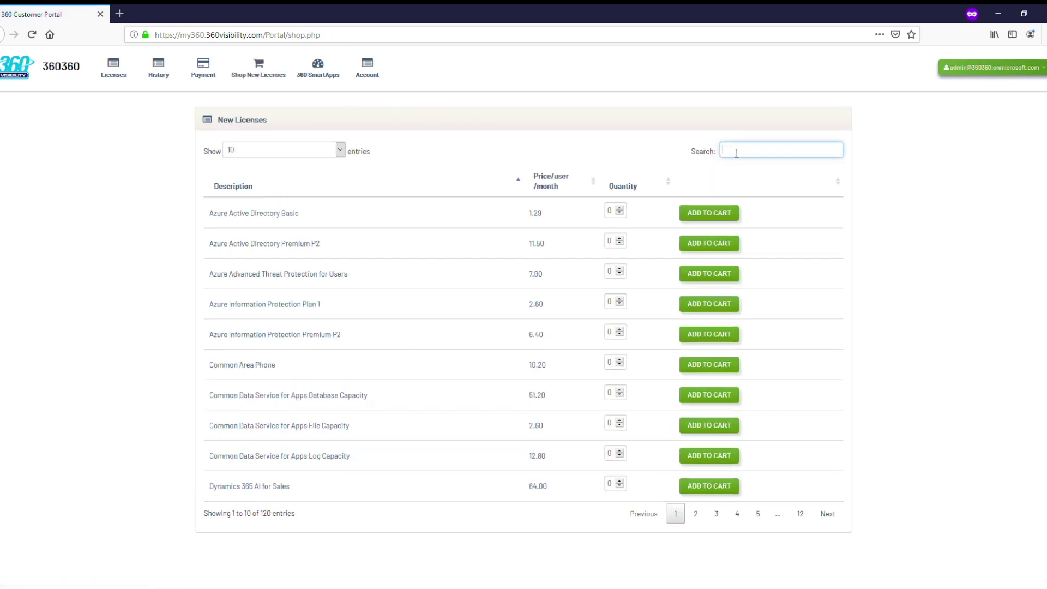
pyautogui.write('e3')
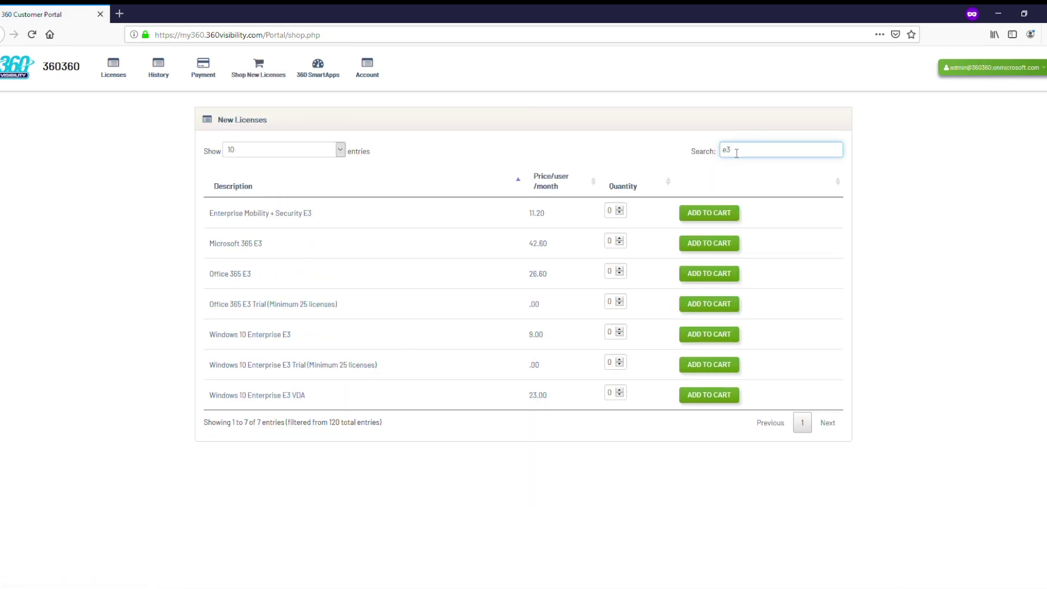
pyautogui.click(619, 270)
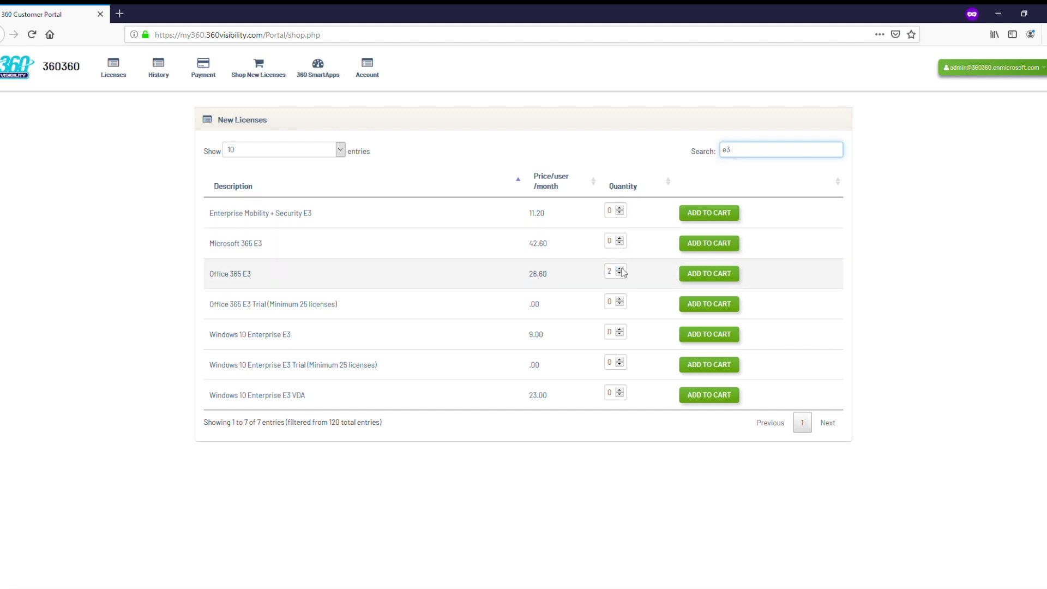
pyautogui.click(698, 274)
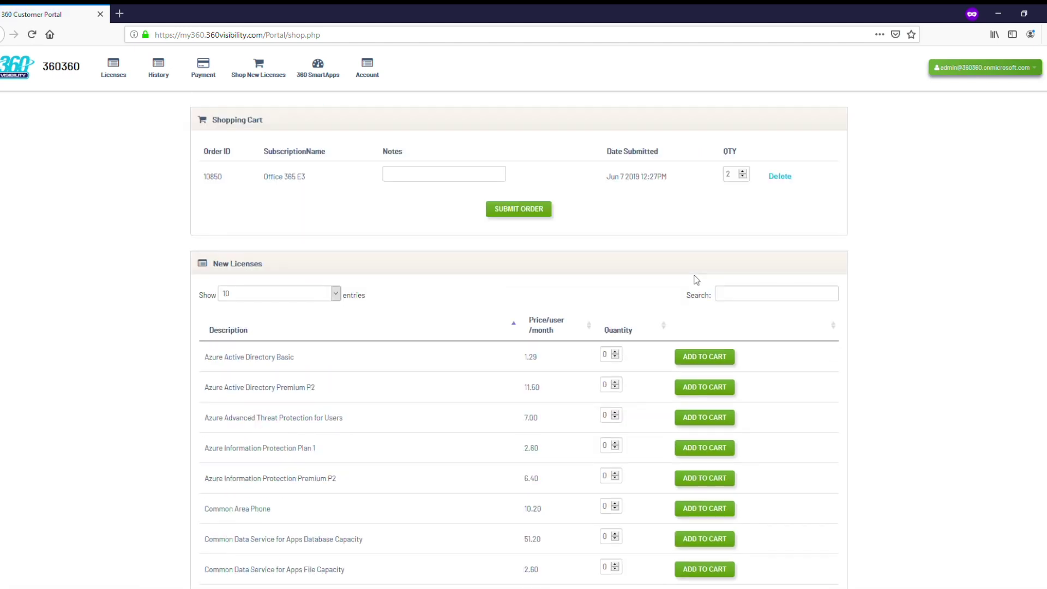
pyautogui.click(779, 177)
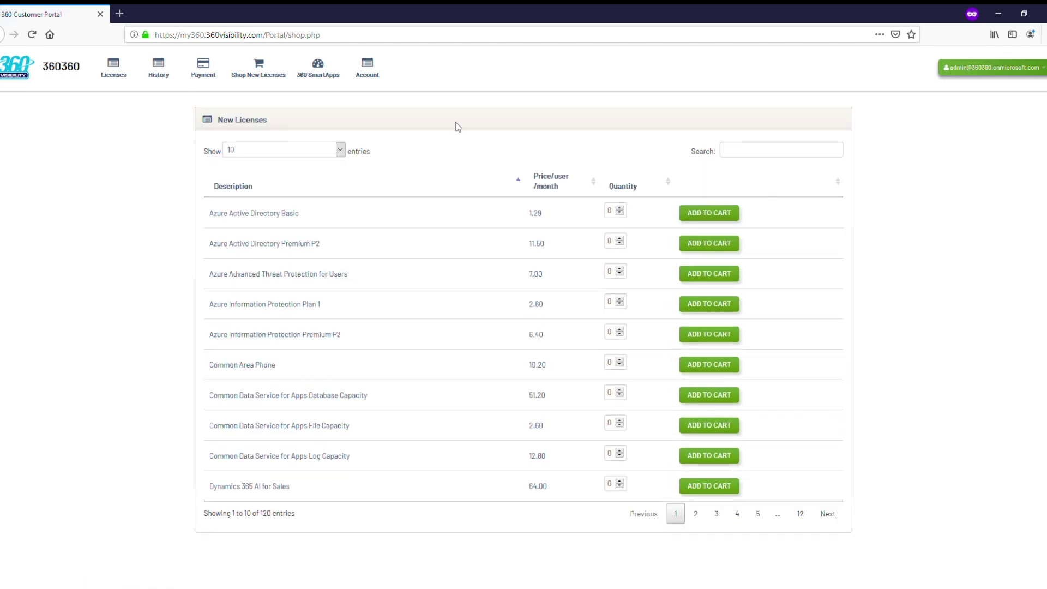
pyautogui.click(378, 76)
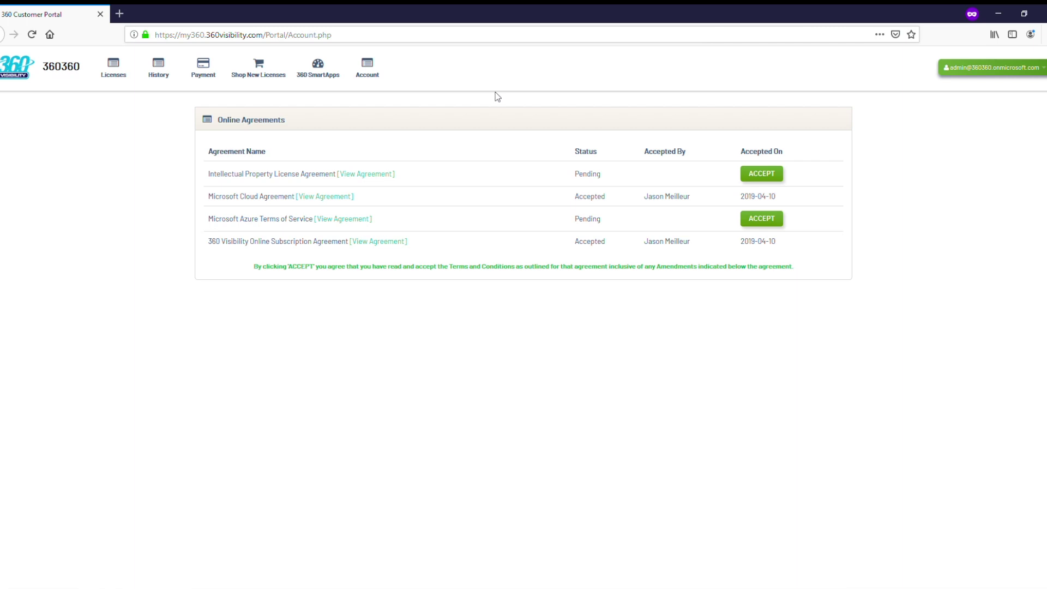
# Step: Log out of the admin account from the top-right account menu
pyautogui.click(1039, 67)
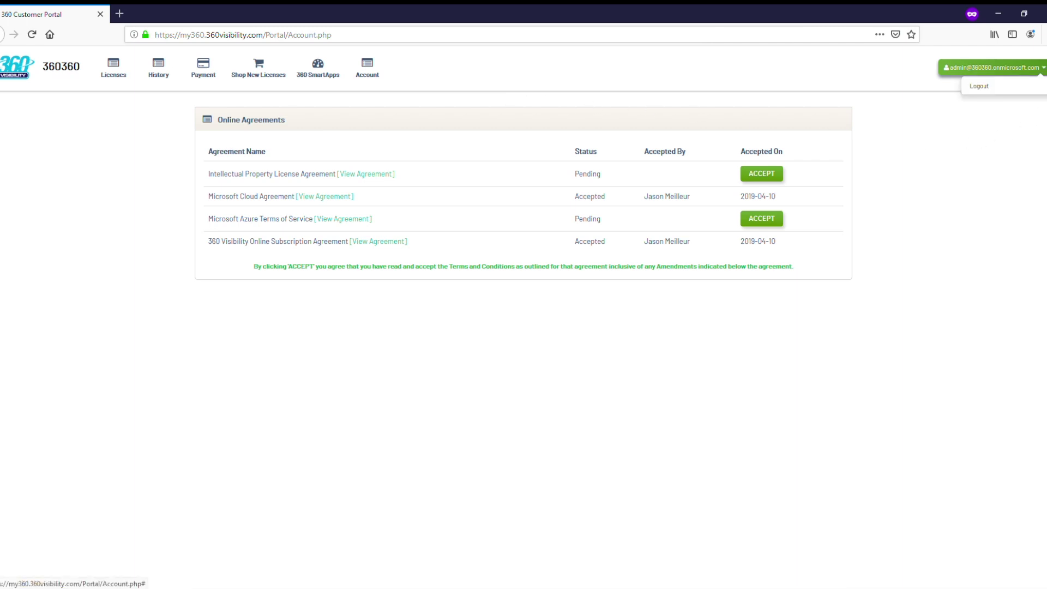
pyautogui.click(1015, 86)
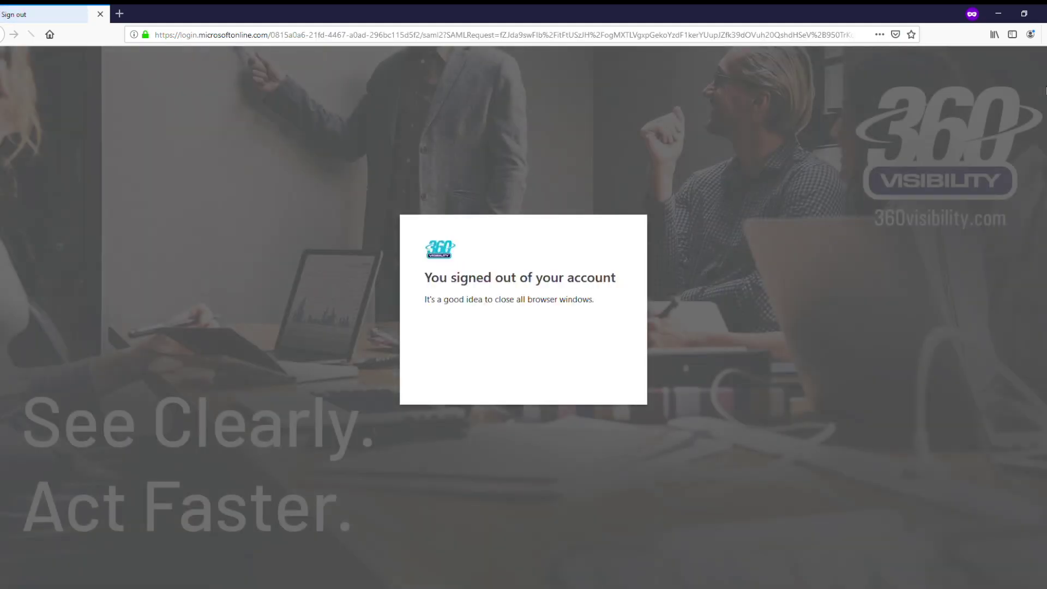